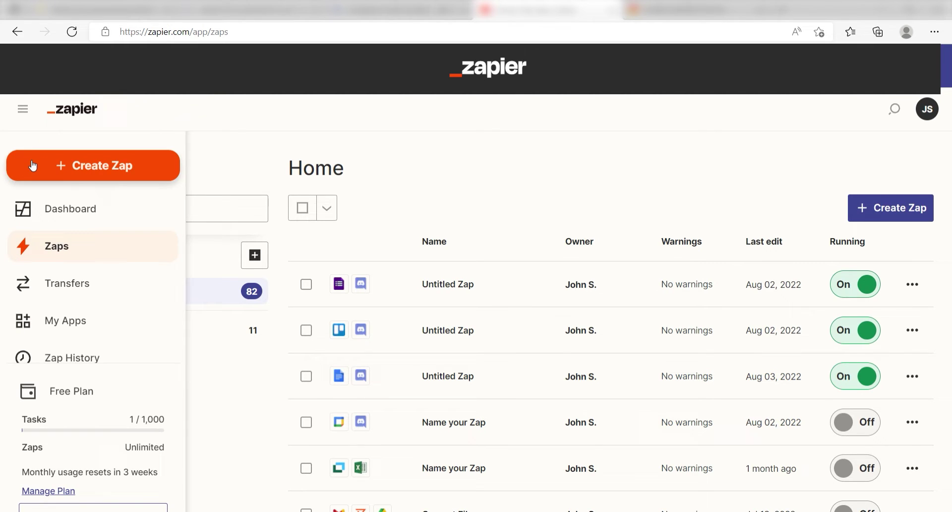
- Create a new Zap triggered by Notion's New Database Item event
left_click(74, 159)
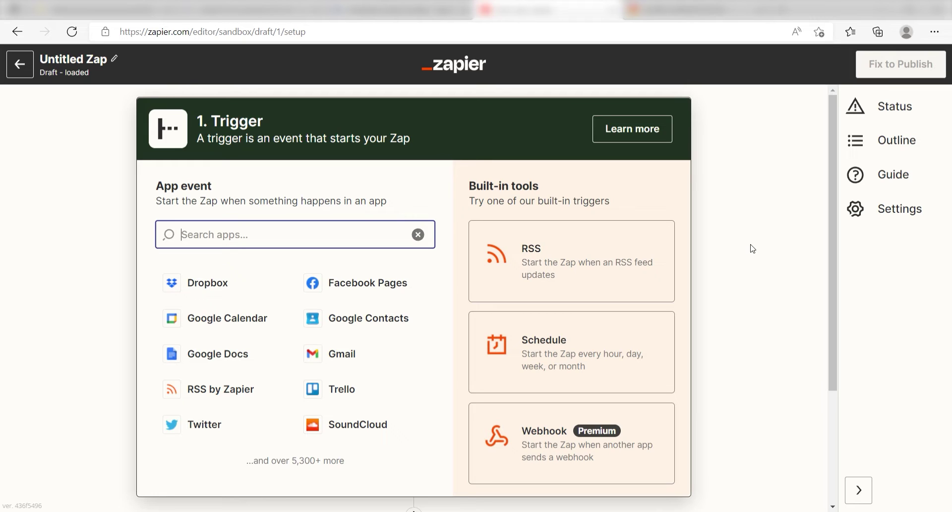
type("notion")
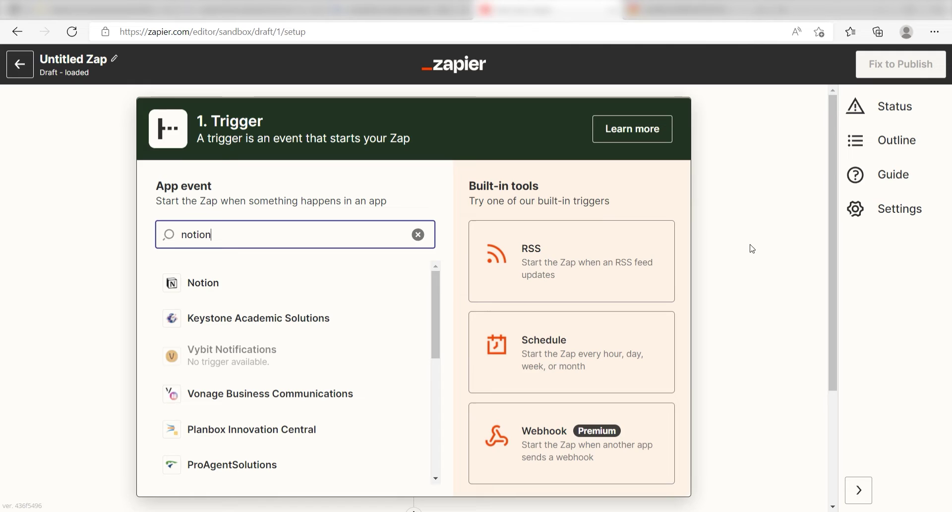
left_click(345, 271)
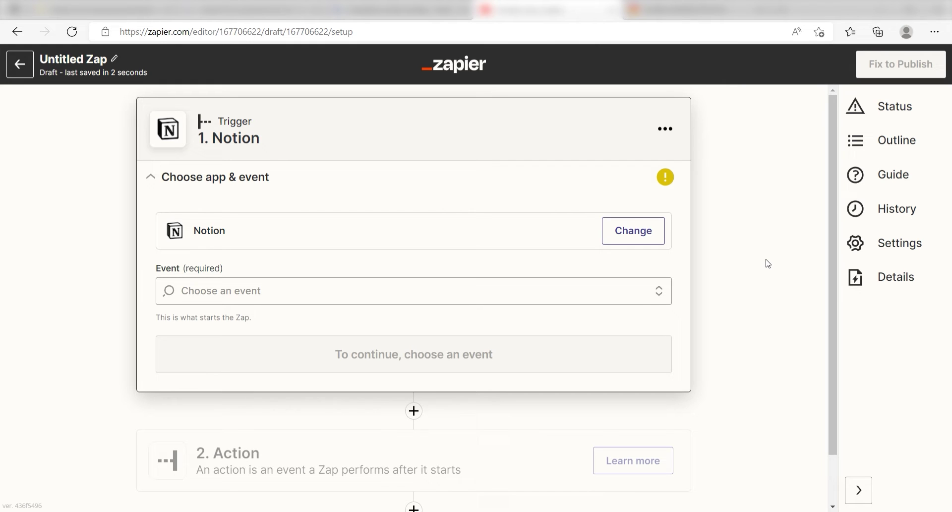
left_click(640, 300)
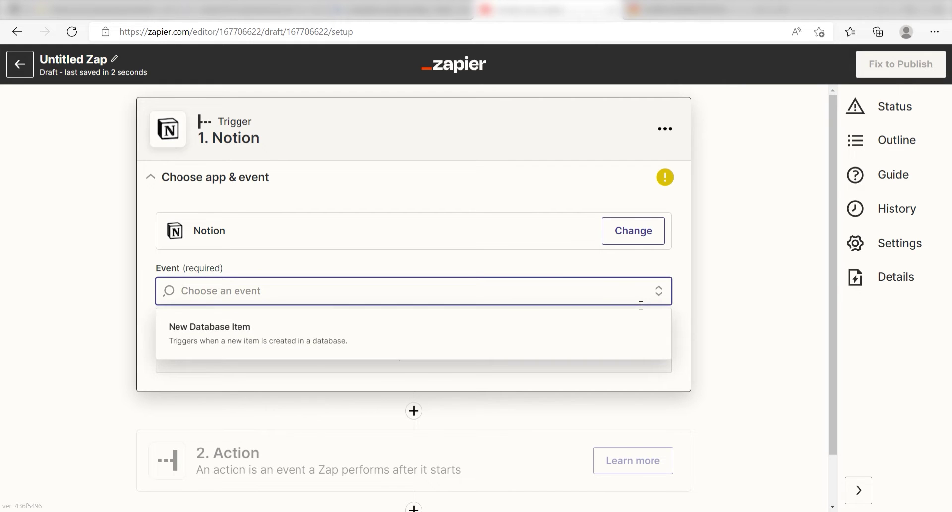
left_click(580, 336)
scroll(749, 276, "down", 1)
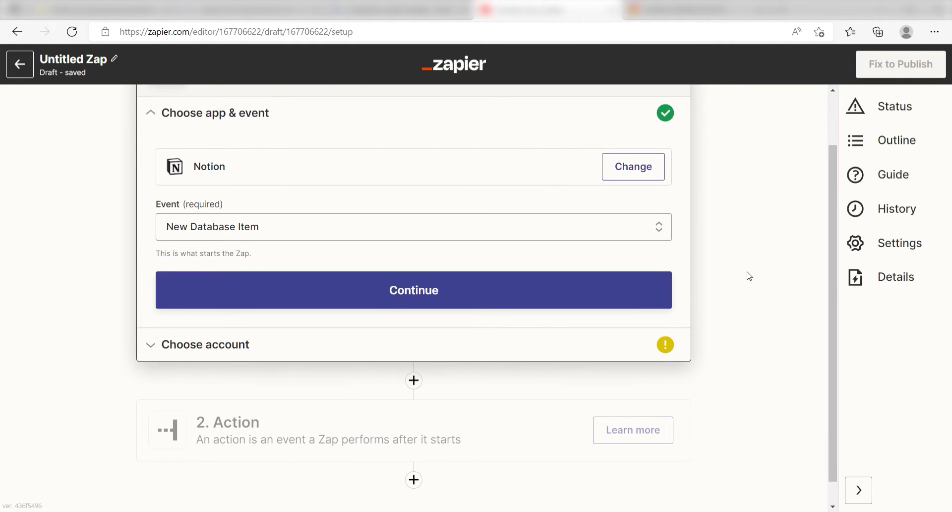
- Connect the Notion account to the trigger, granting Zapier access to the workspace pages
left_click(624, 300)
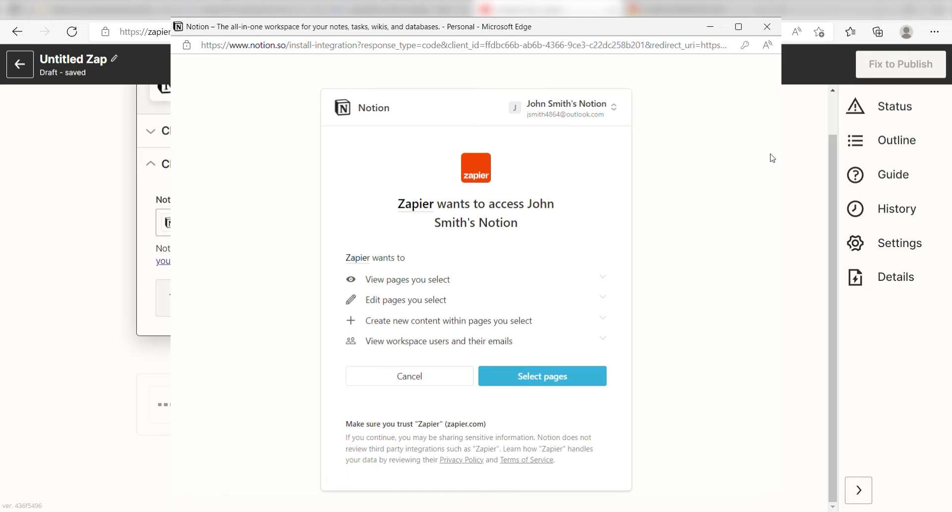
left_click(561, 373)
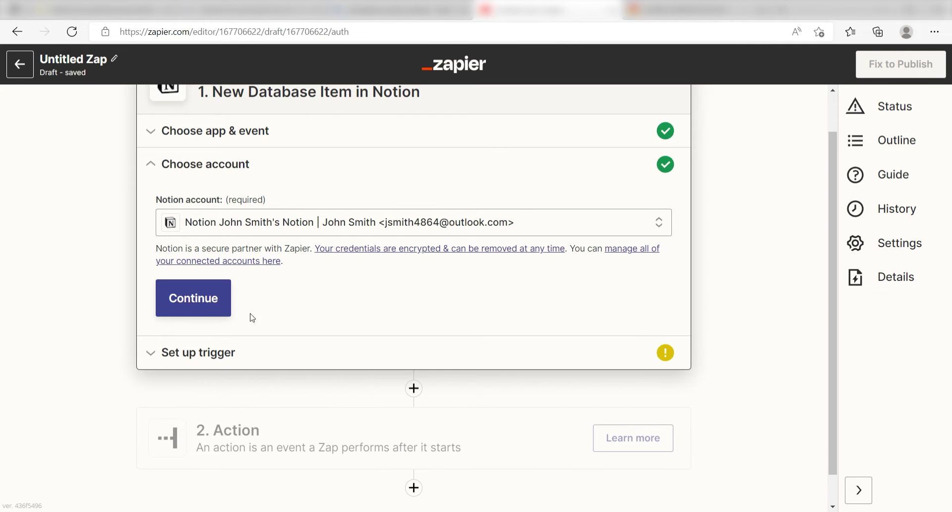
left_click(199, 308)
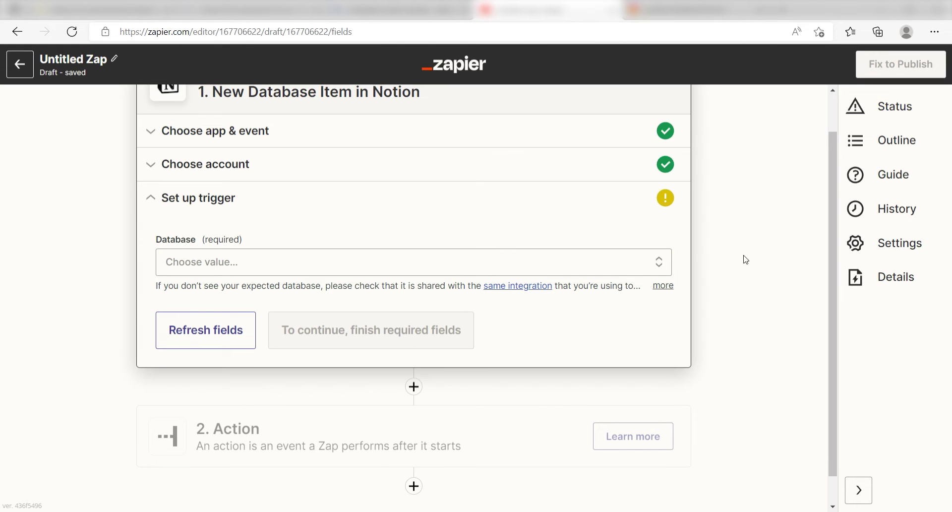
- Set the trigger's database to Calendar of Events and proceed to the trigger test
left_click(659, 262)
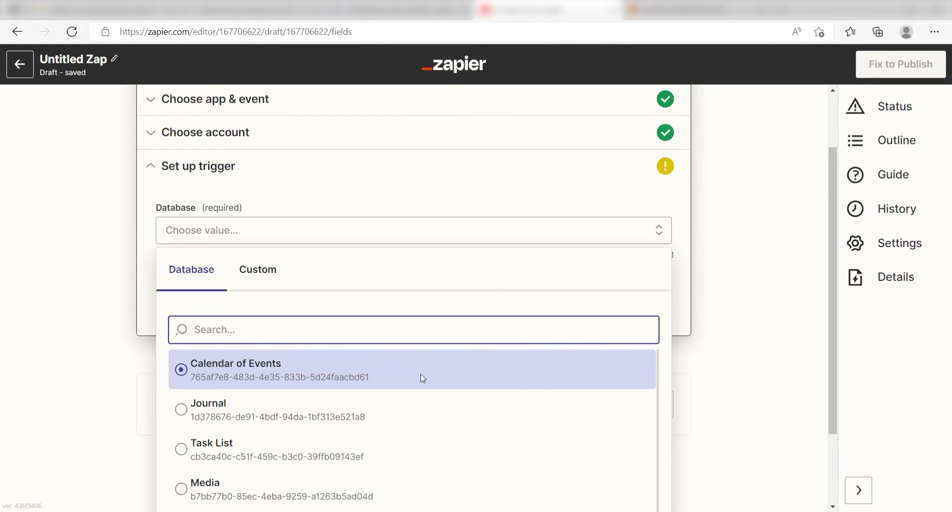
left_click(423, 378)
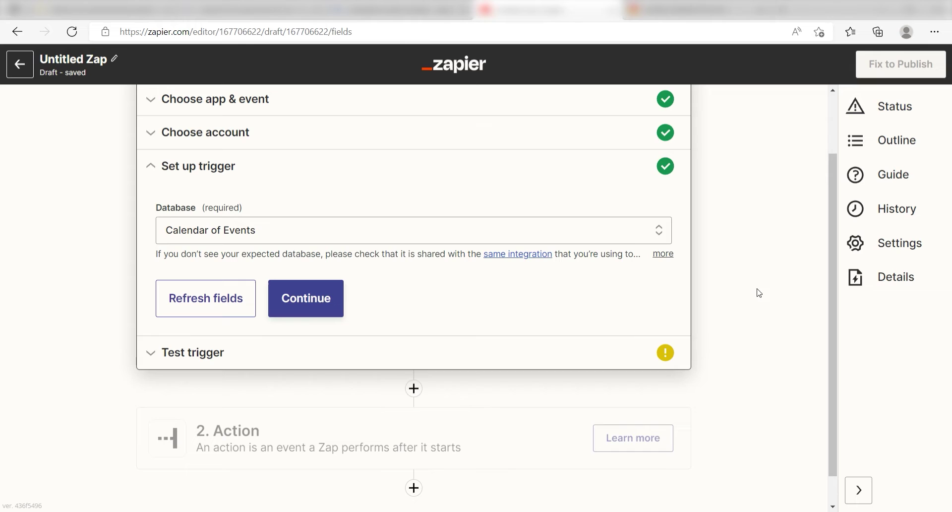
left_click(306, 296)
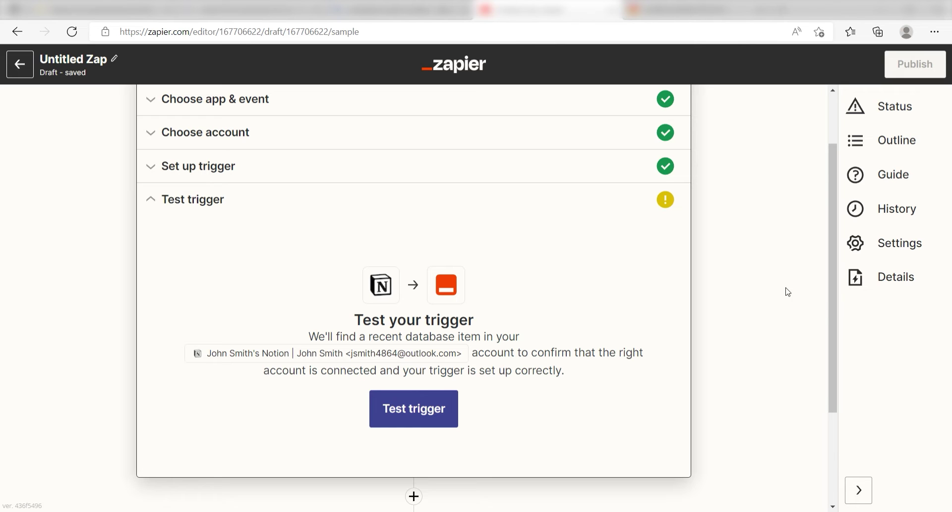
- Test the Notion trigger, review the sample database item and continue to the first action
left_click(405, 412)
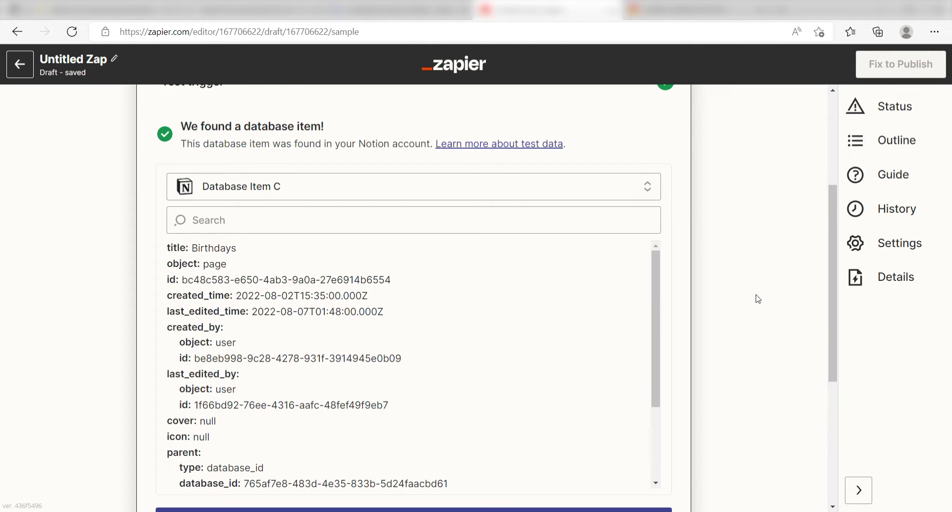
scroll(758, 298, "down", 1)
scroll(758, 298, "down", 1)
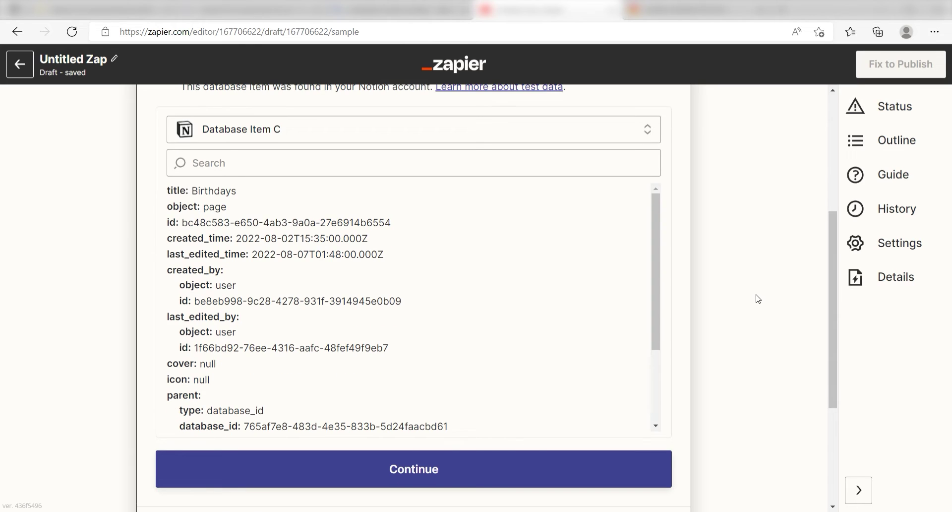
scroll(758, 298, "down", 1)
scroll(758, 298, "down", 2)
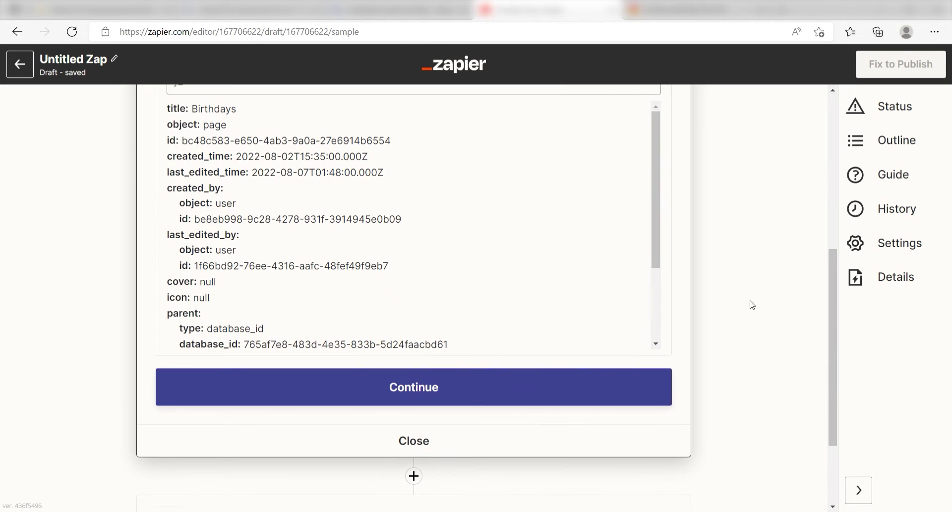
left_click(512, 389)
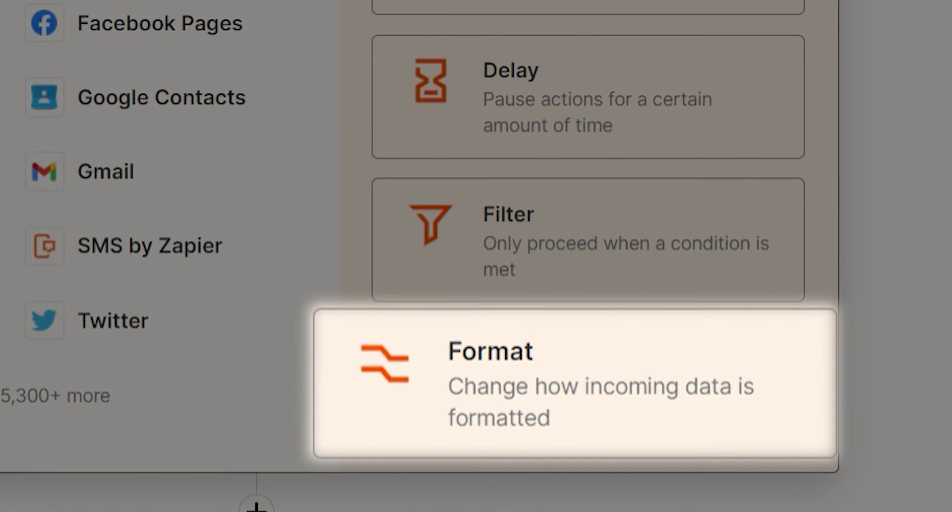
- Add a Format action as step 2 with Date / Time as its event
left_click(595, 372)
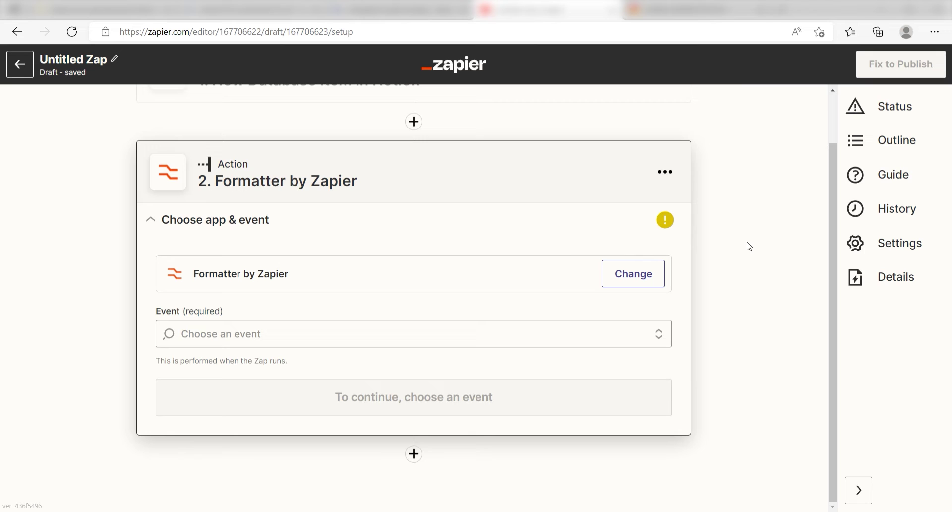
left_click(647, 335)
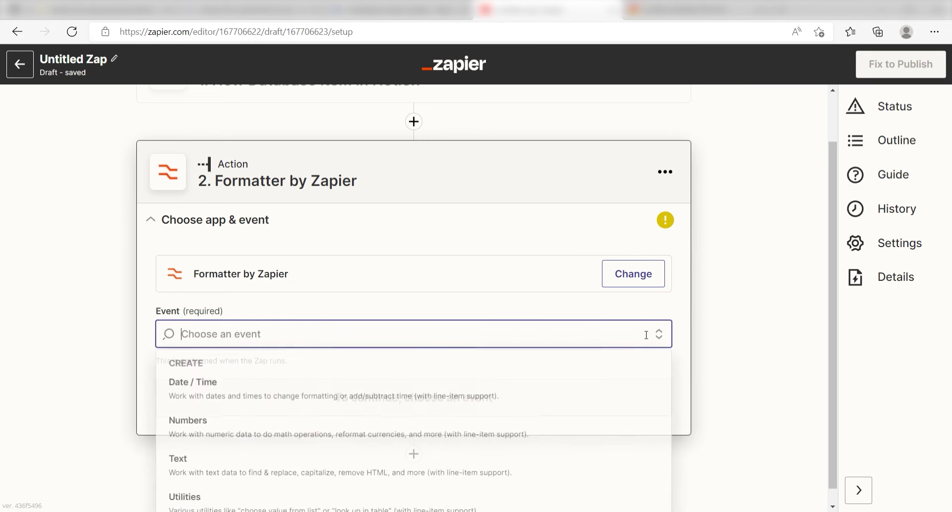
left_click(520, 399)
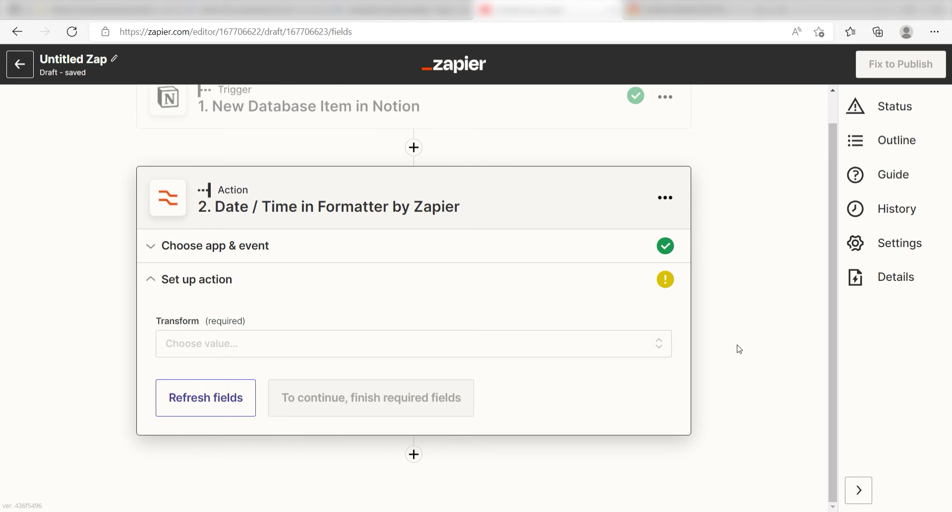
- Set step 2's transform to Format and use the Notion Date field as its input
left_click(564, 352)
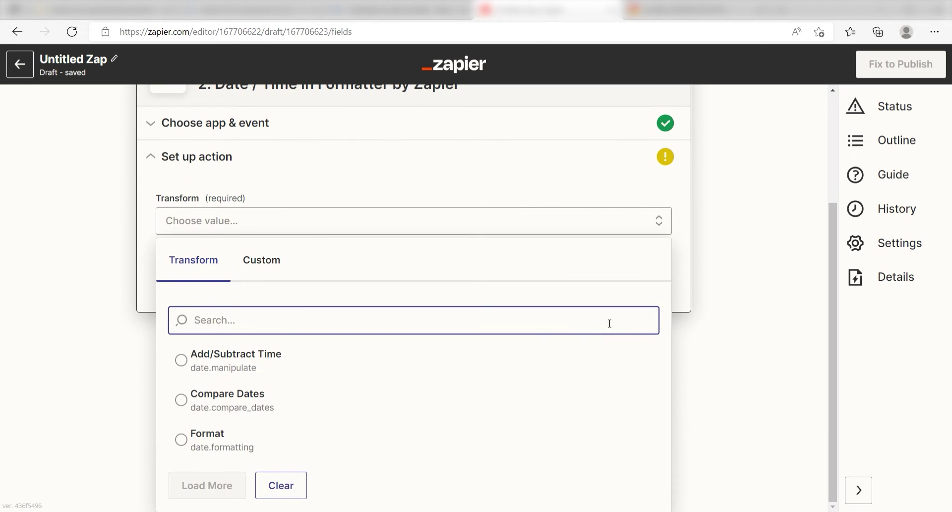
left_click(297, 445)
scroll(793, 299, "down", 4)
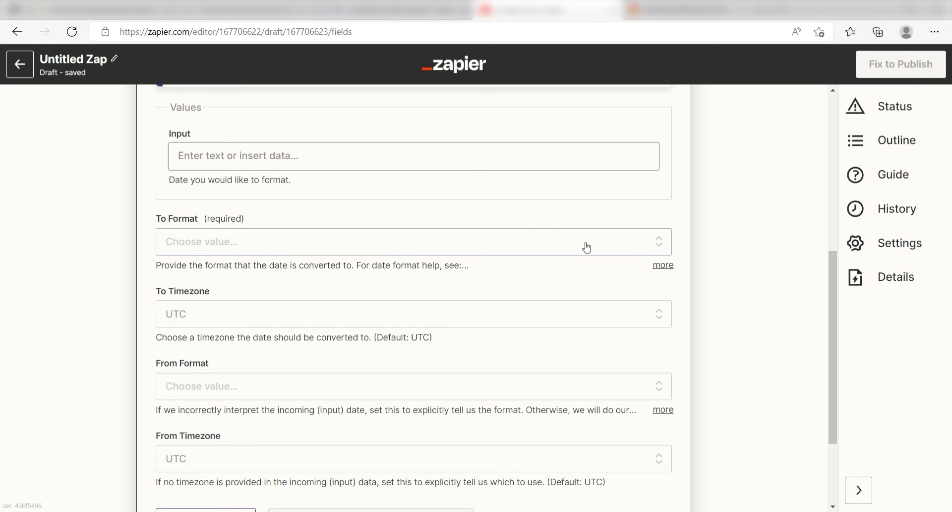
scroll(328, 250, "down", 3)
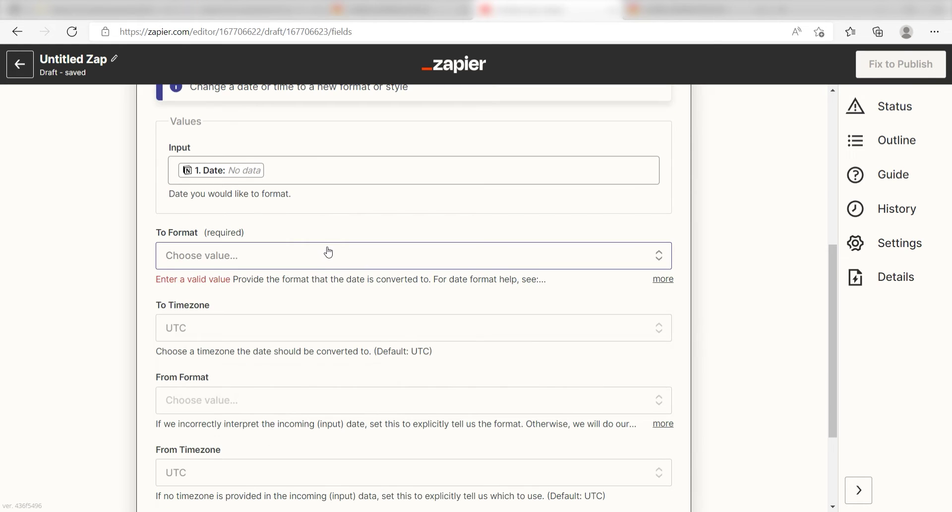
- Set step 2's output format to MMM DD YYYY and continue
left_click(347, 253)
scroll(457, 276, "down", 3)
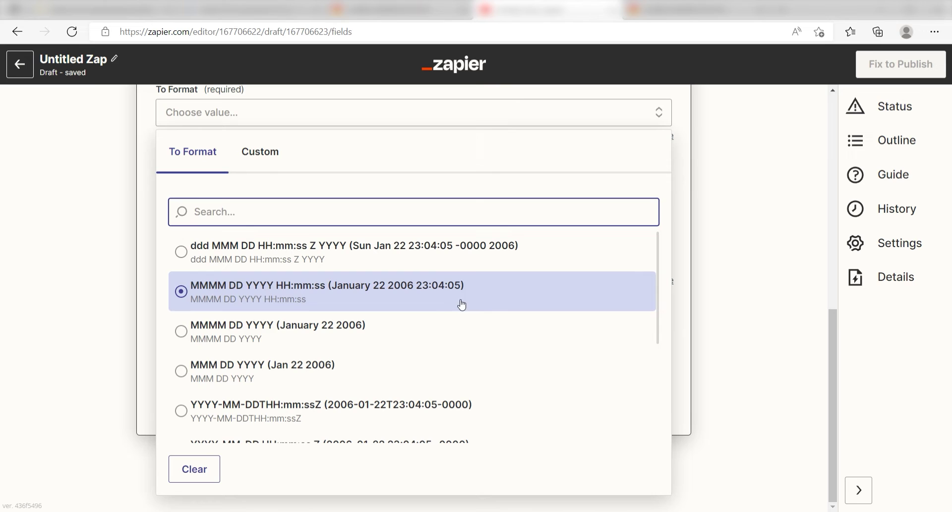
left_click(358, 376)
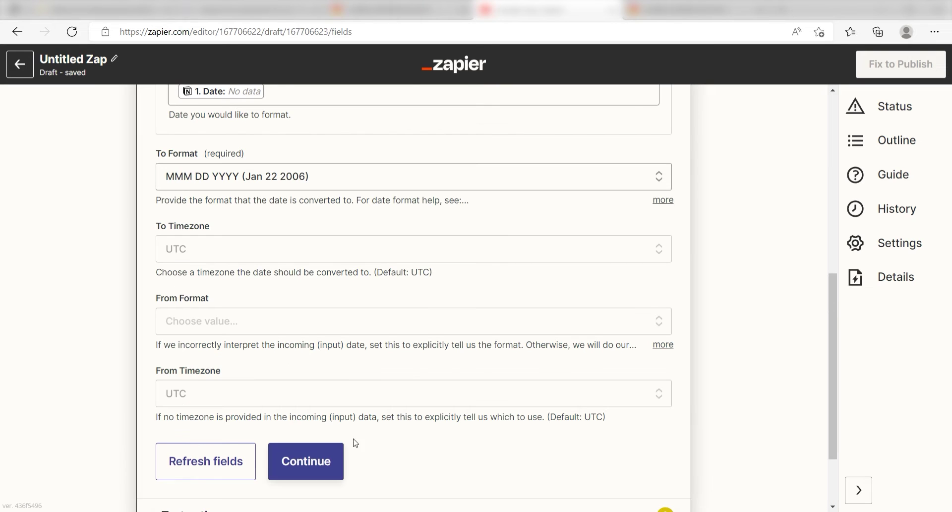
left_click(301, 466)
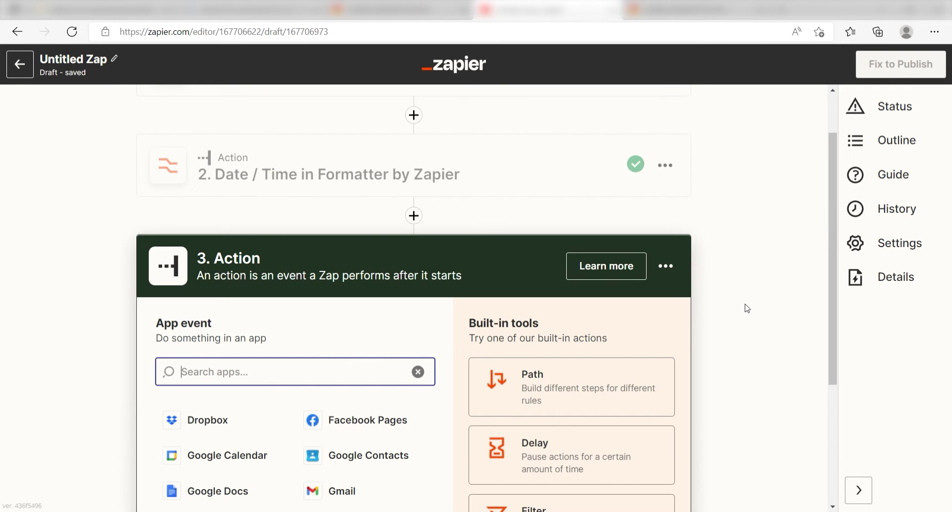
- Add another Format action as step 3 with the Date / Time event
scroll(742, 318, "down", 2)
left_click(563, 466)
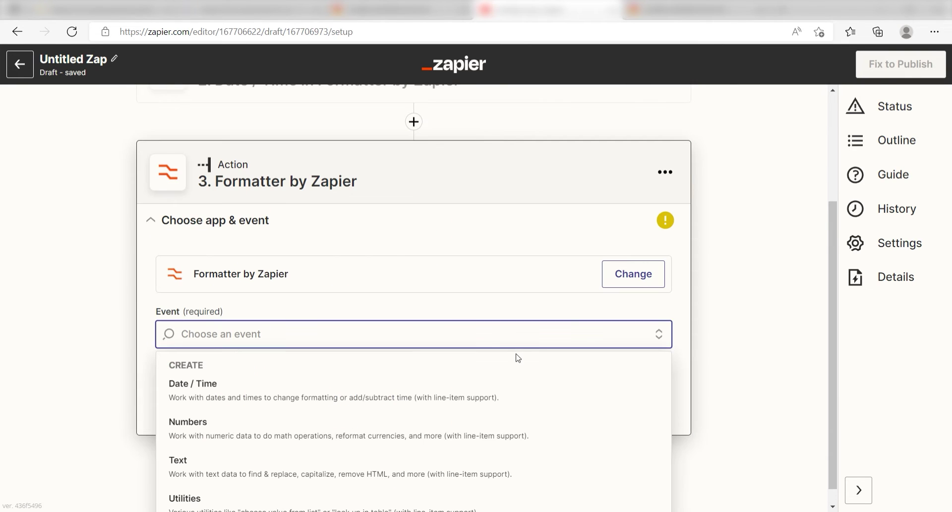
left_click(496, 394)
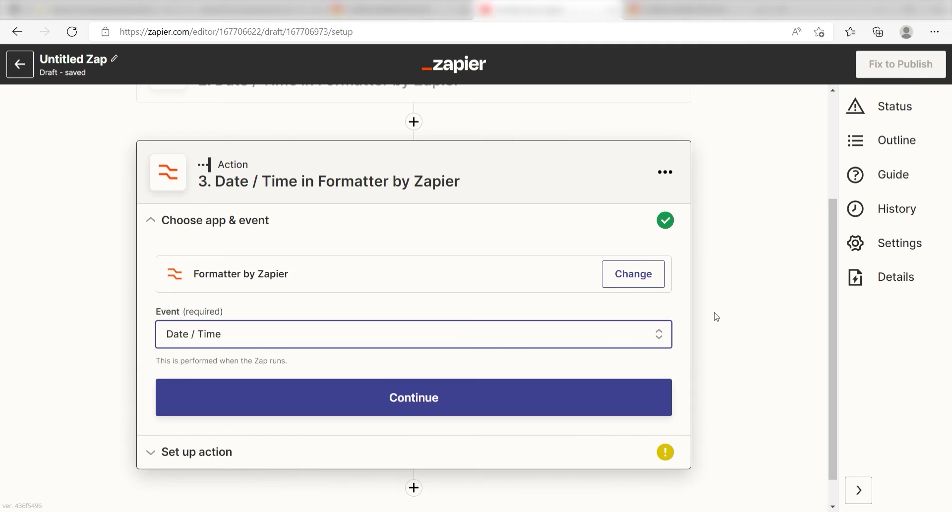
left_click(418, 412)
- Set step 3's transform to Format and insert the Notion Date field as its input
left_click(319, 446)
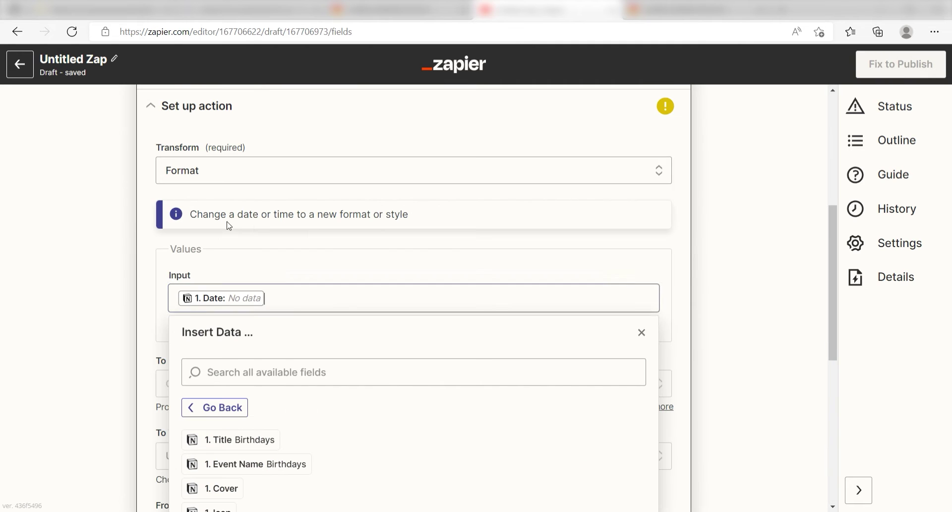
left_click(678, 276)
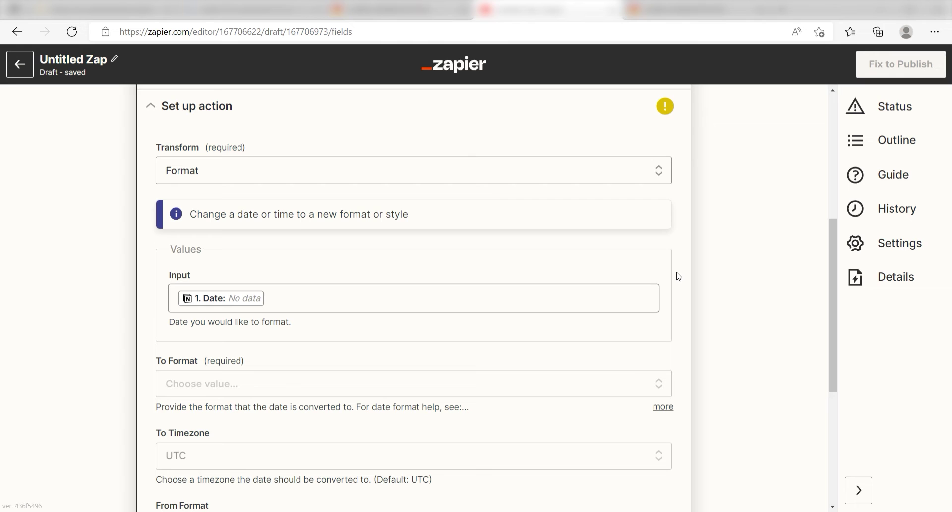
- Give step 3 the custom output format HH:mm A, then test the action and continue to step 4
scroll(680, 277, "down", 1)
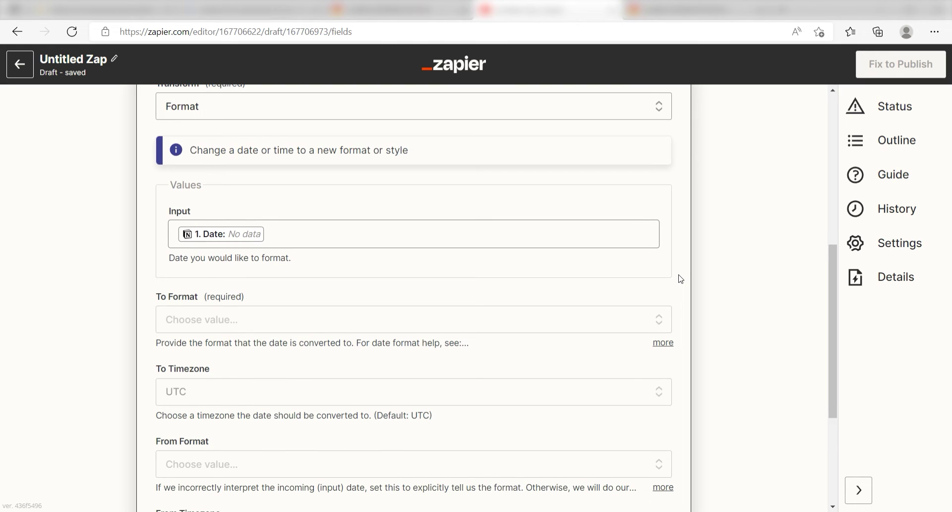
scroll(681, 278, "down", 1)
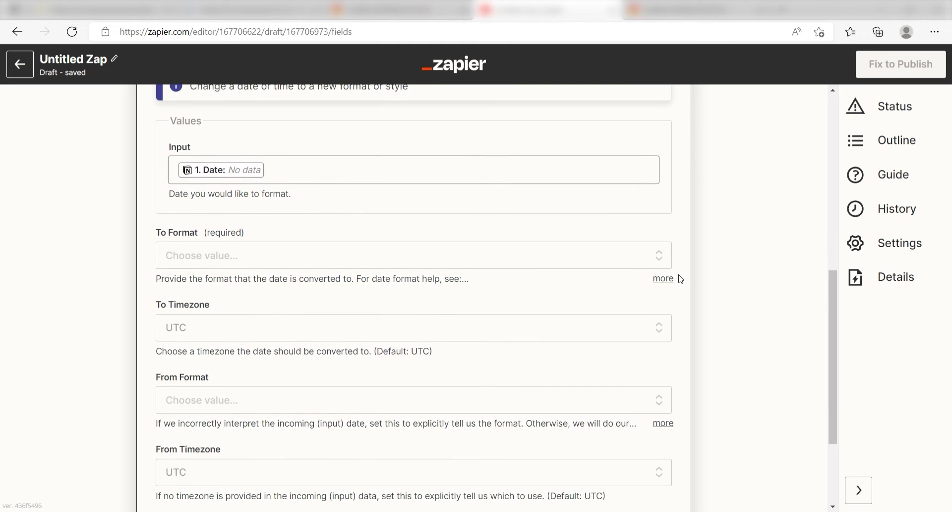
left_click(575, 266)
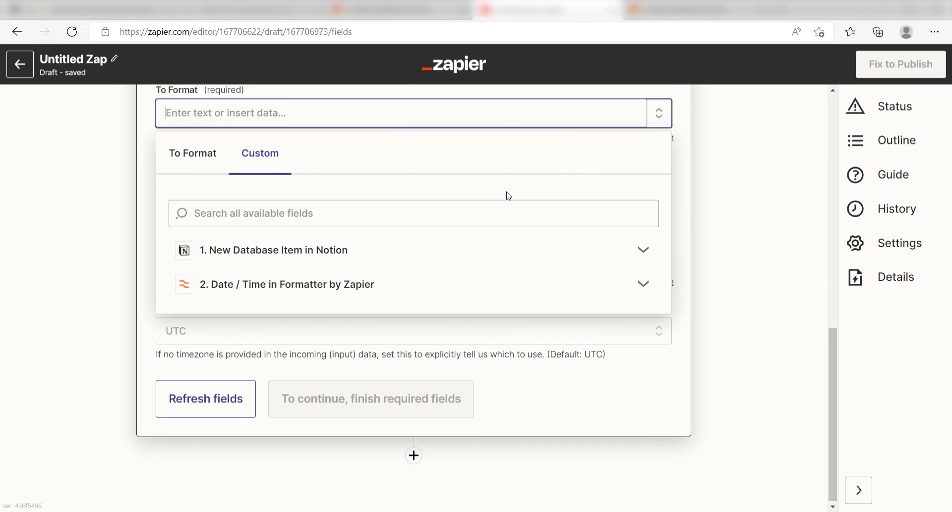
type("HH:")
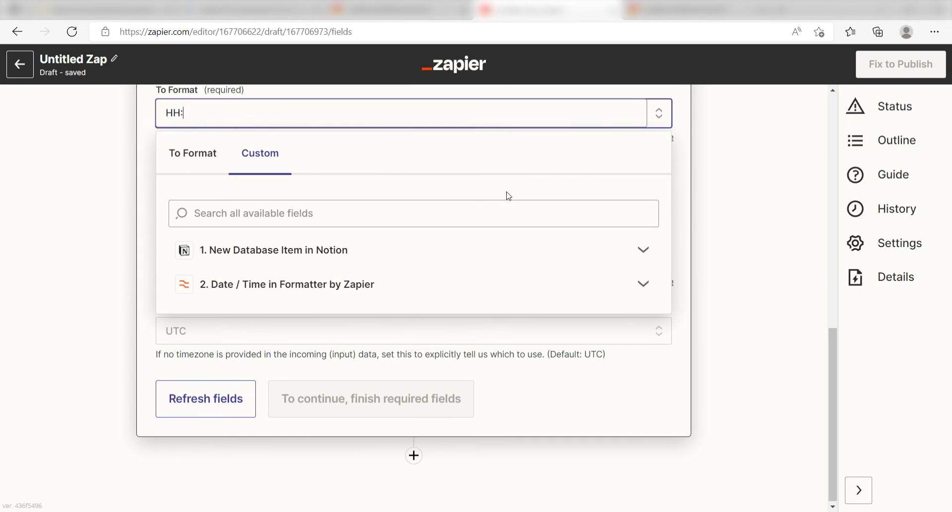
type("mm A")
left_click(42, 200)
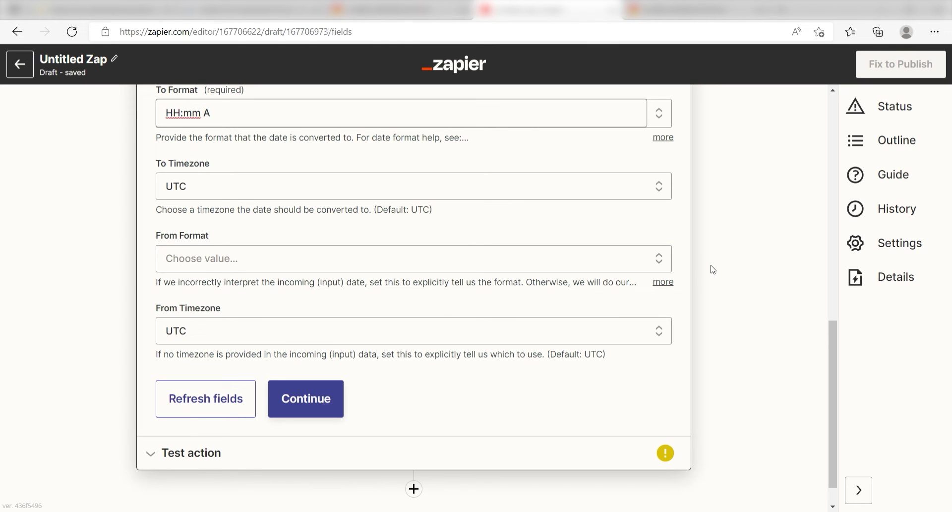
left_click(297, 398)
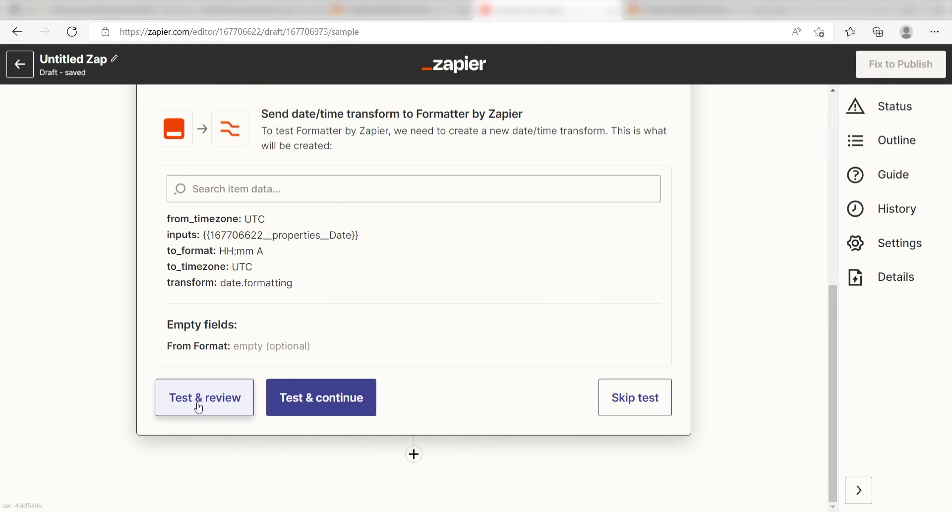
left_click(316, 405)
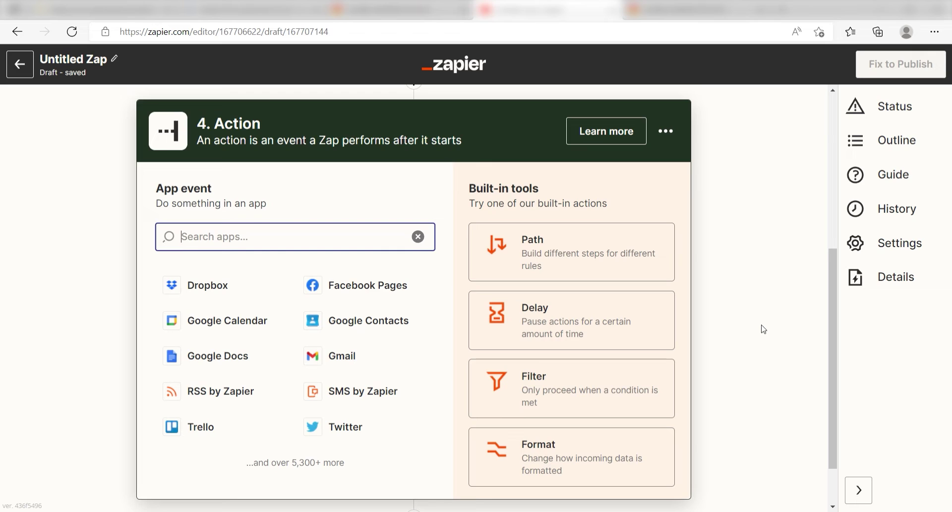
- Set step 4's action to Google Sheets with the Create Spreadsheet Row event
type("google sheets")
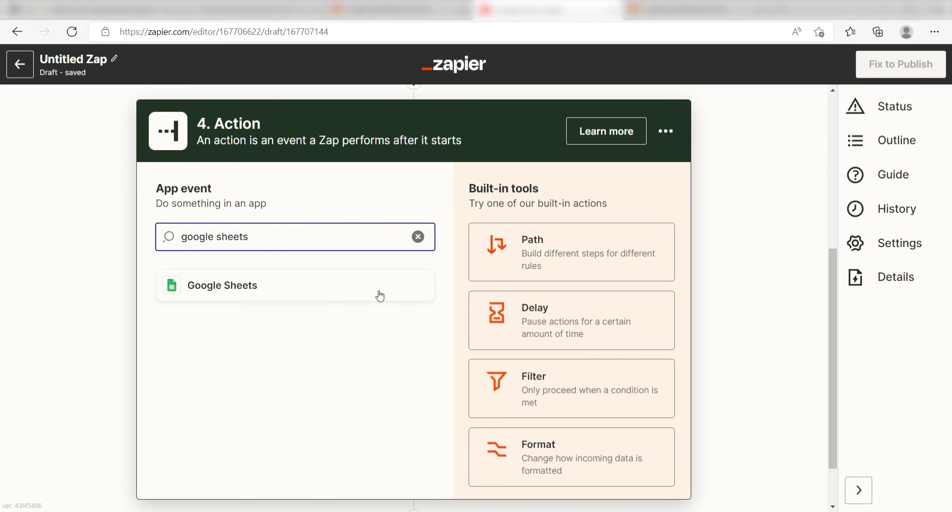
left_click(378, 294)
left_click(636, 349)
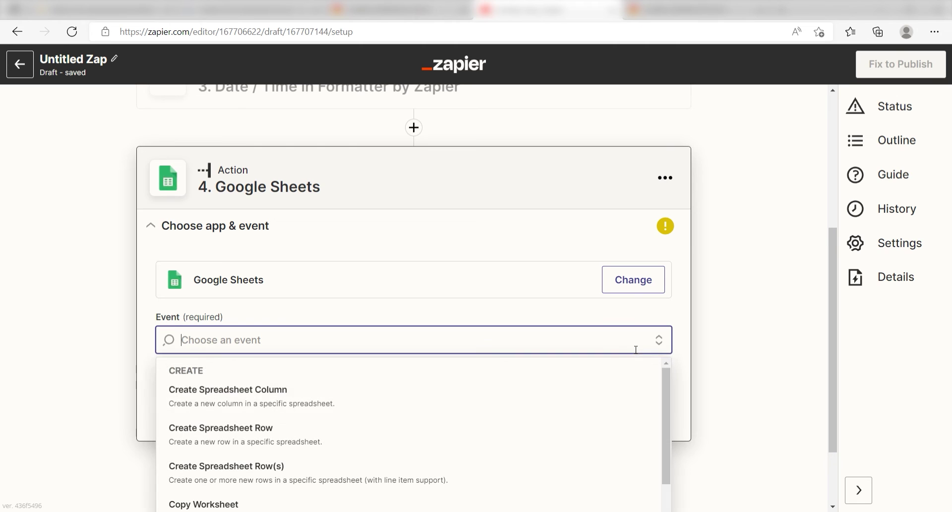
left_click(542, 438)
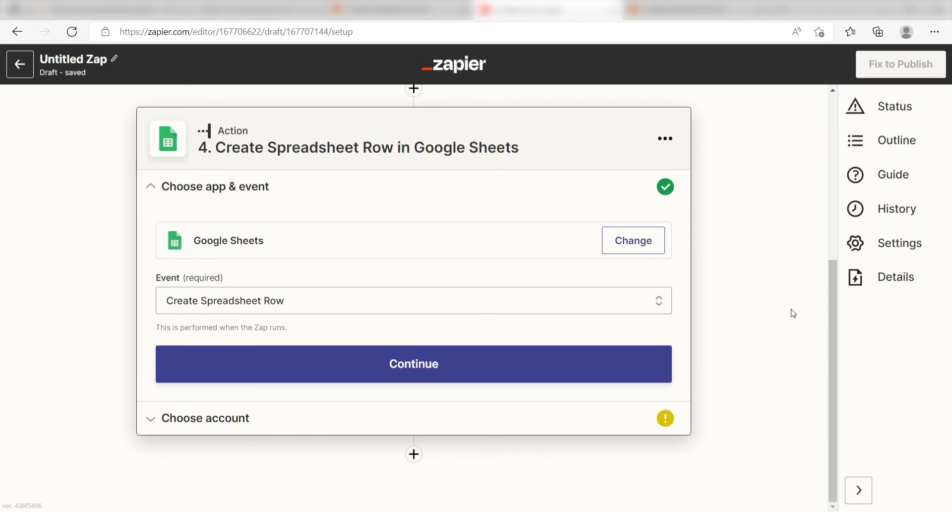
- Authorize Zapier to access the Google account for step 4 and continue with the connected Google Sheets account
left_click(480, 365)
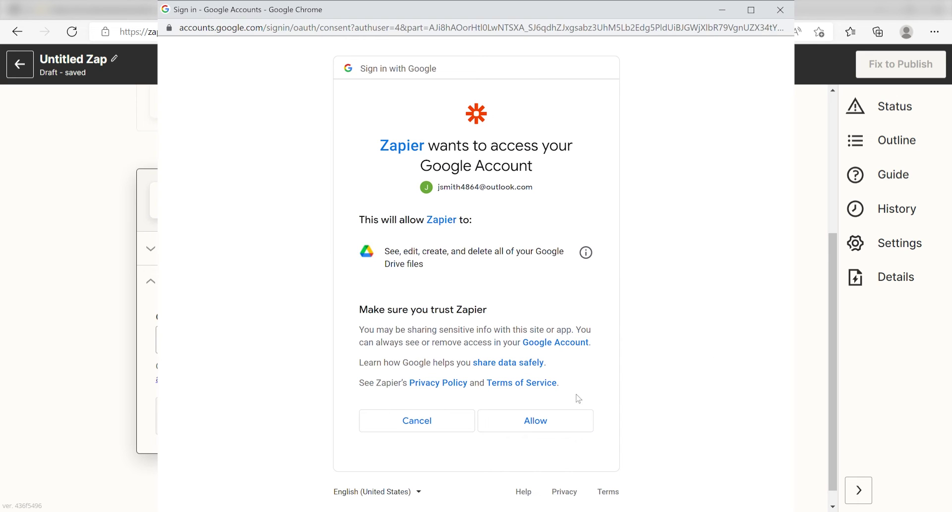
left_click(540, 422)
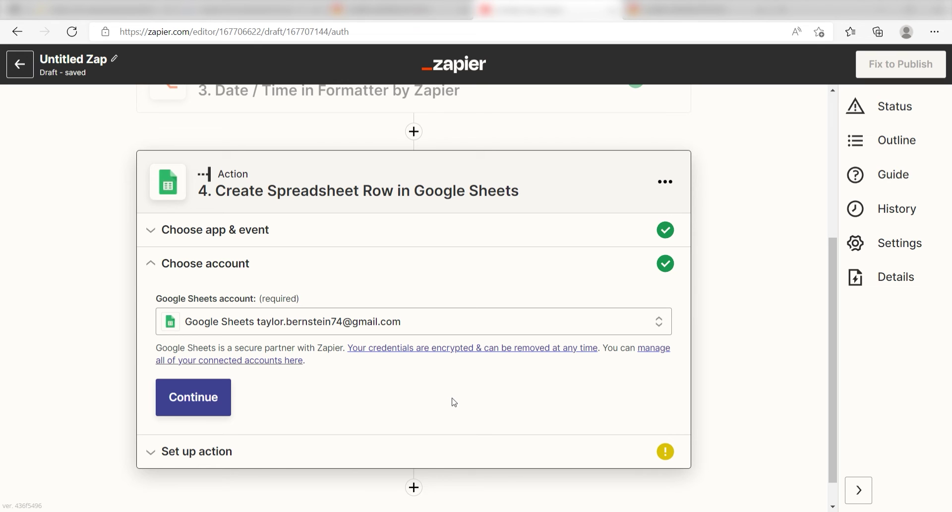
left_click(202, 404)
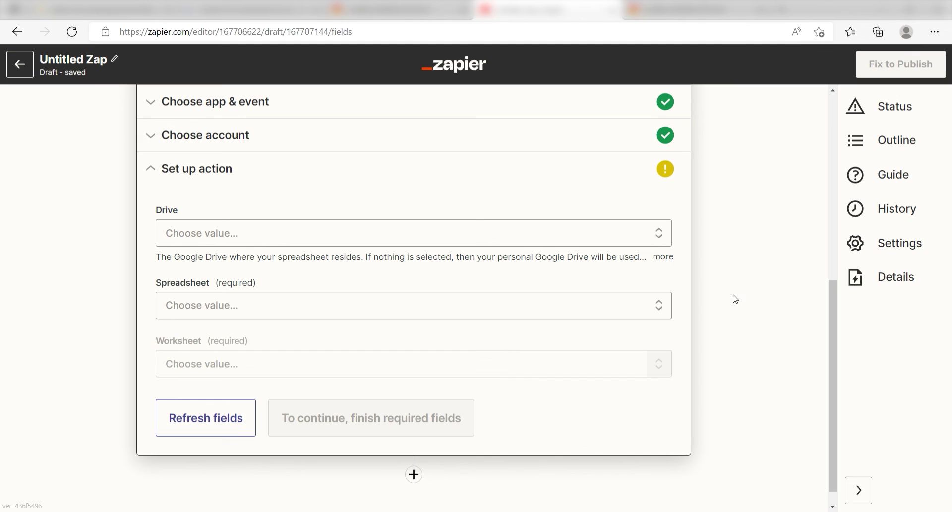
- Set step 4's drive to My Google Drive, its spreadsheet to Notion Calendar of Events and its worksheet to Sheet1
left_click(656, 238)
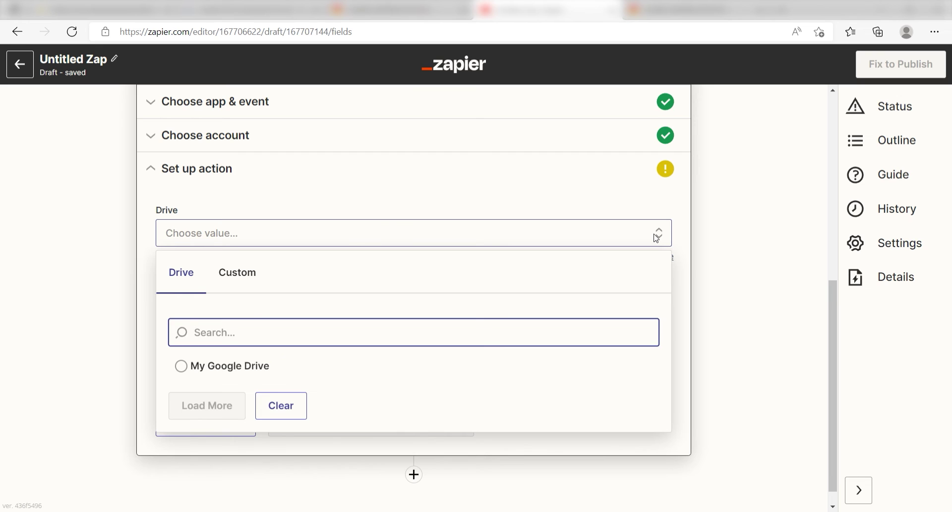
left_click(364, 379)
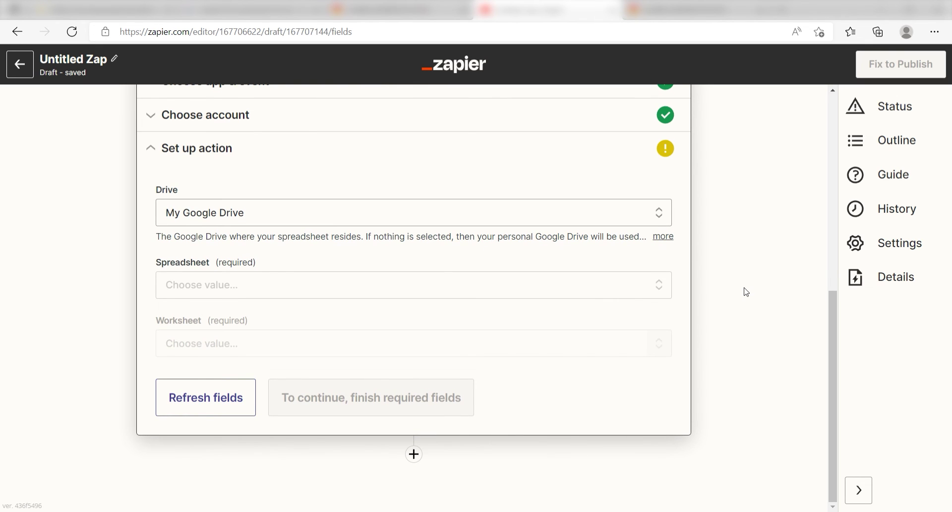
left_click(638, 290)
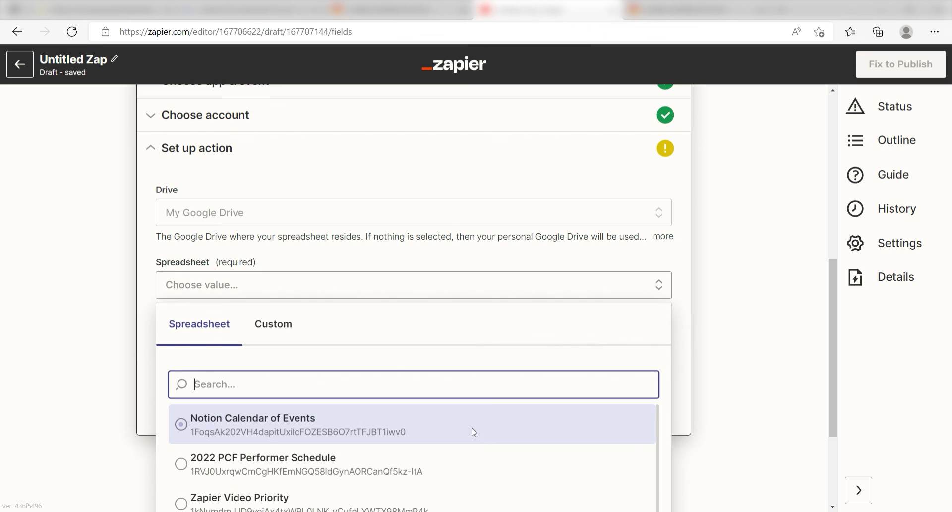
left_click(473, 431)
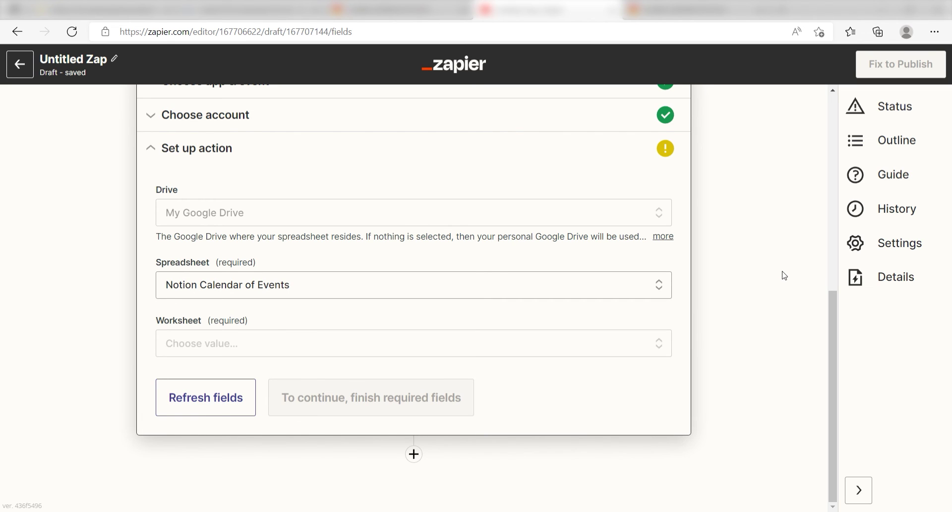
left_click(478, 347)
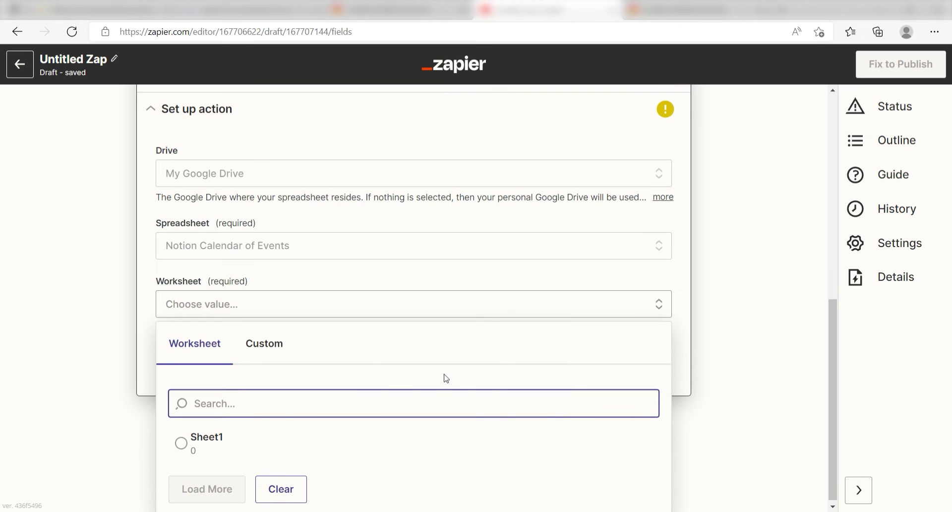
left_click(347, 436)
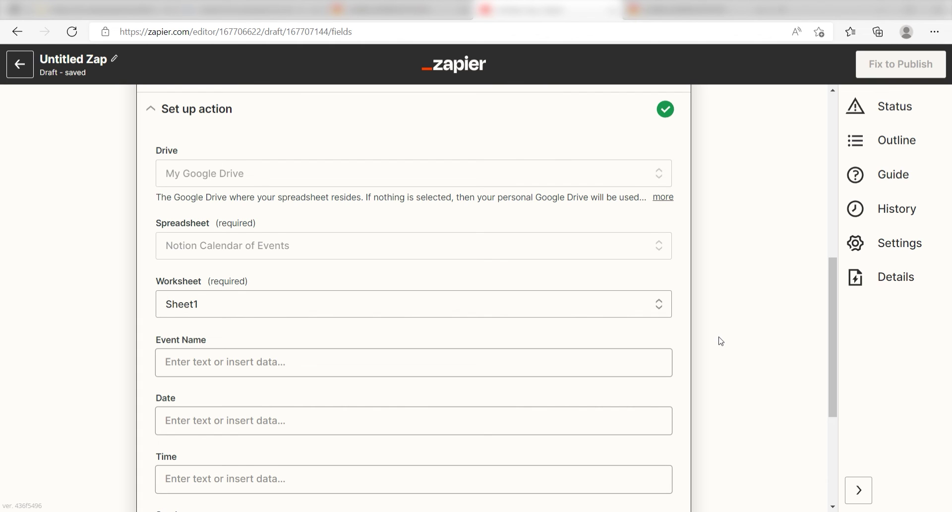
- Map the Event Name column to Notion's Event Name field and the Date column to step 2's Output
scroll(721, 341, "down", 1)
left_click(620, 345)
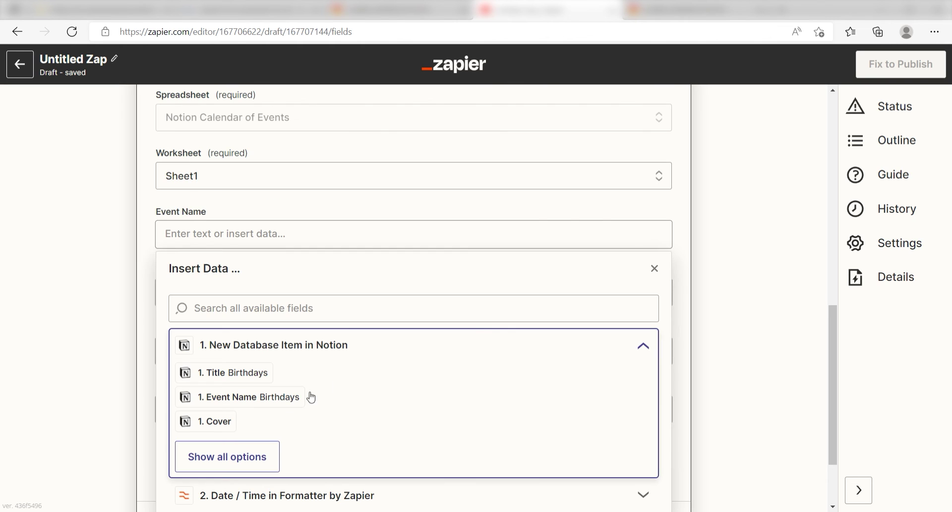
left_click(277, 399)
left_click(61, 348)
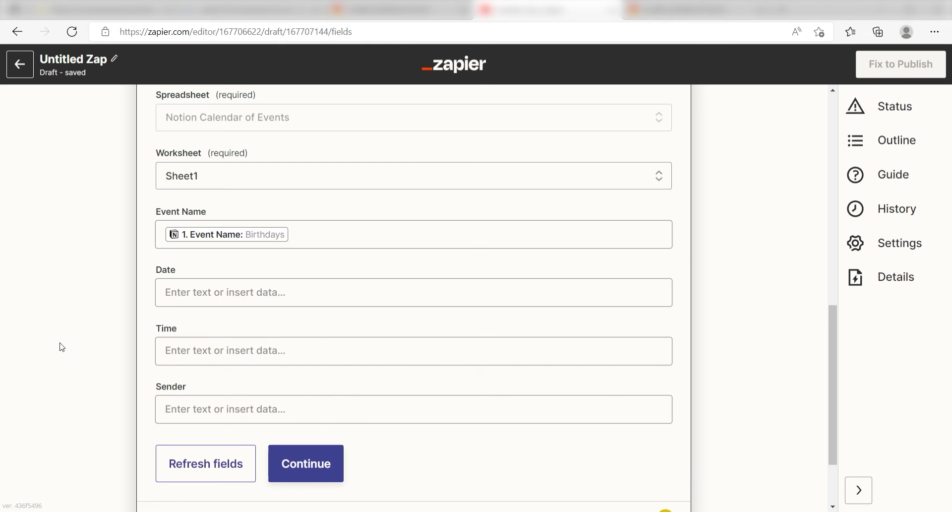
left_click(203, 298)
left_click(221, 431)
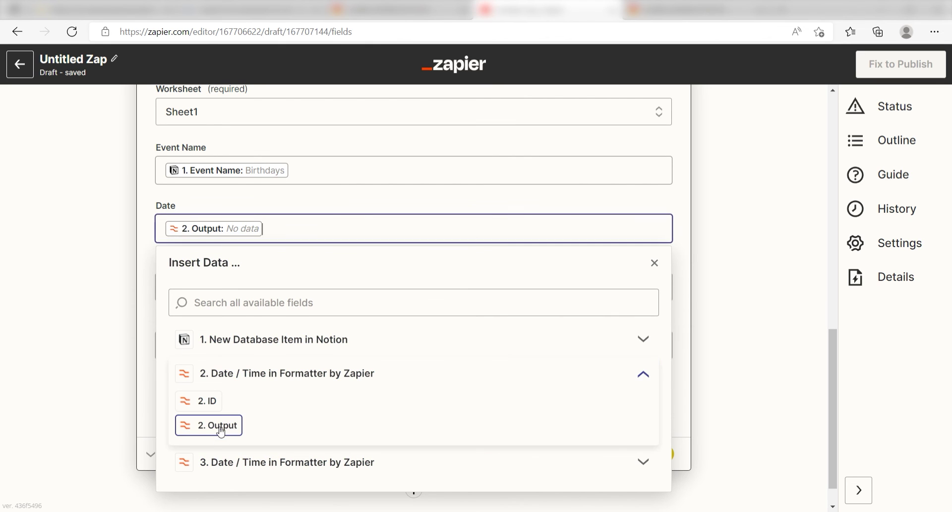
left_click(93, 311)
- Map the Time column to step 3's Output and the Sender column to Notion's Sender field
left_click(312, 286)
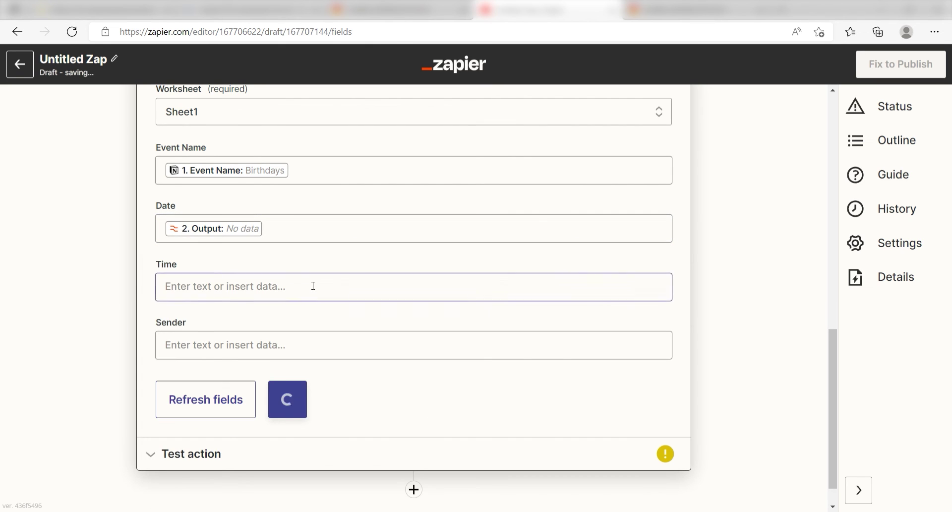
left_click(447, 466)
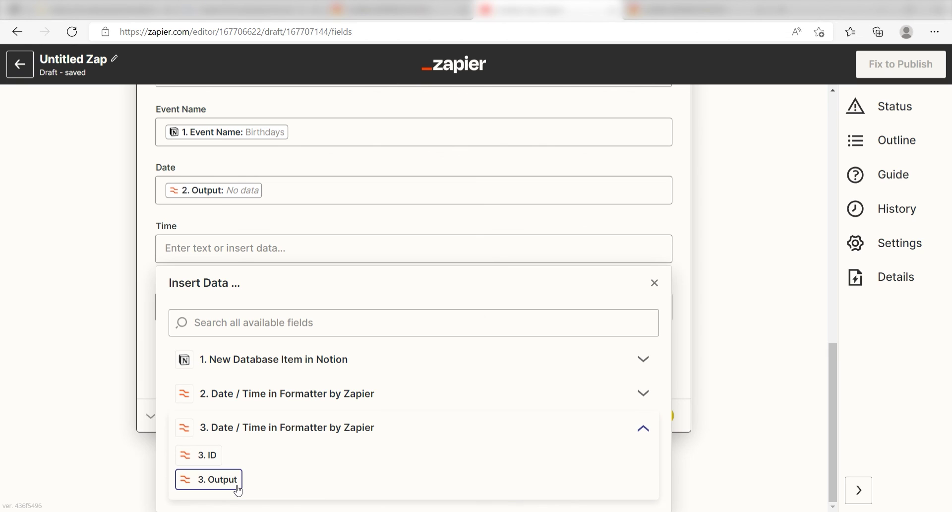
left_click(238, 490)
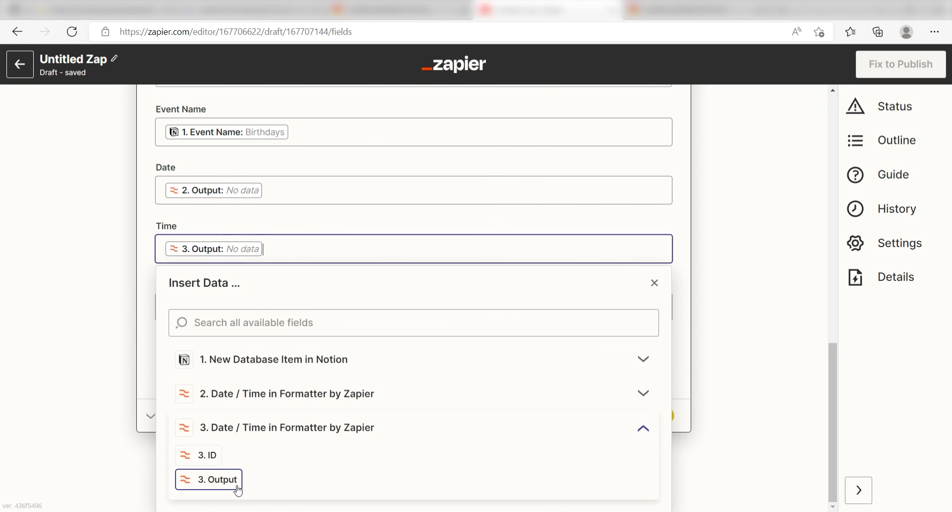
left_click(60, 340)
left_click(496, 310)
left_click(412, 491)
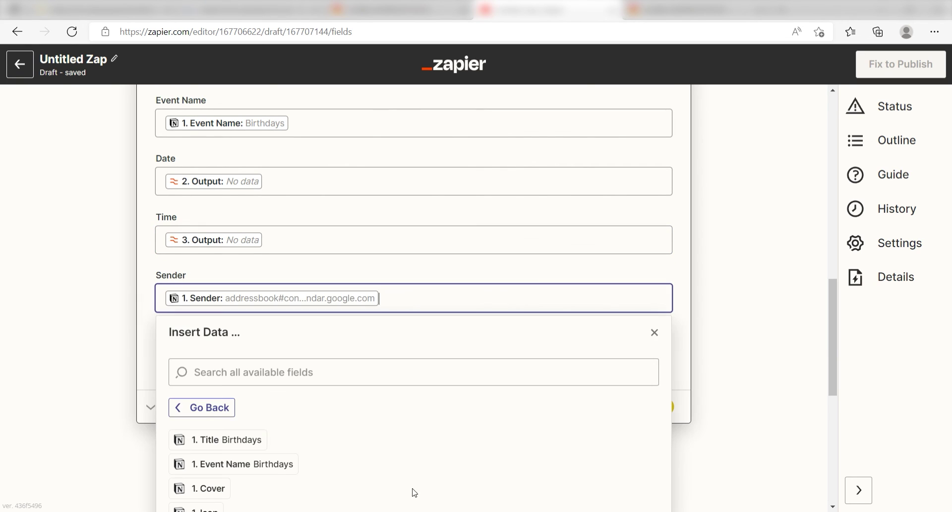
left_click(48, 314)
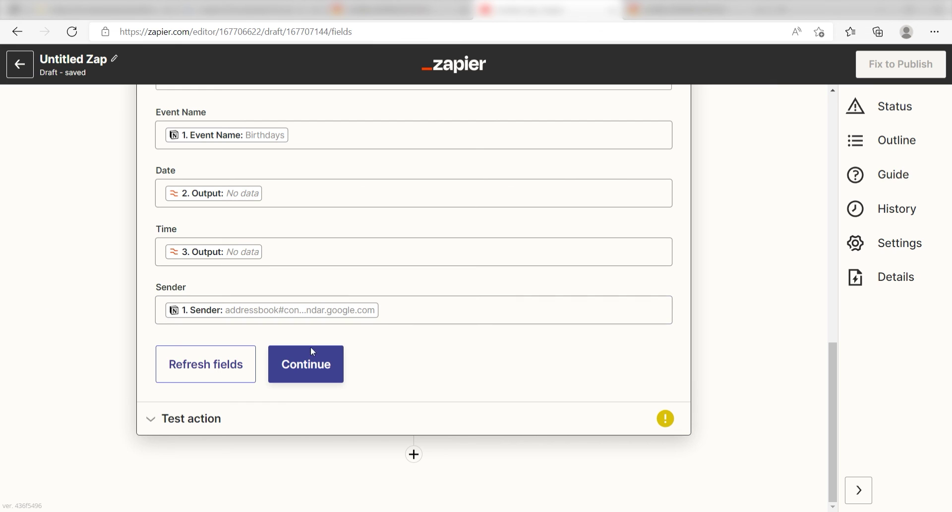
- Continue to step 4's test, run it with review, and look at the Notion Calendar of Events sheet in Google Sheets
left_click(312, 375)
scroll(770, 323, "up", 1)
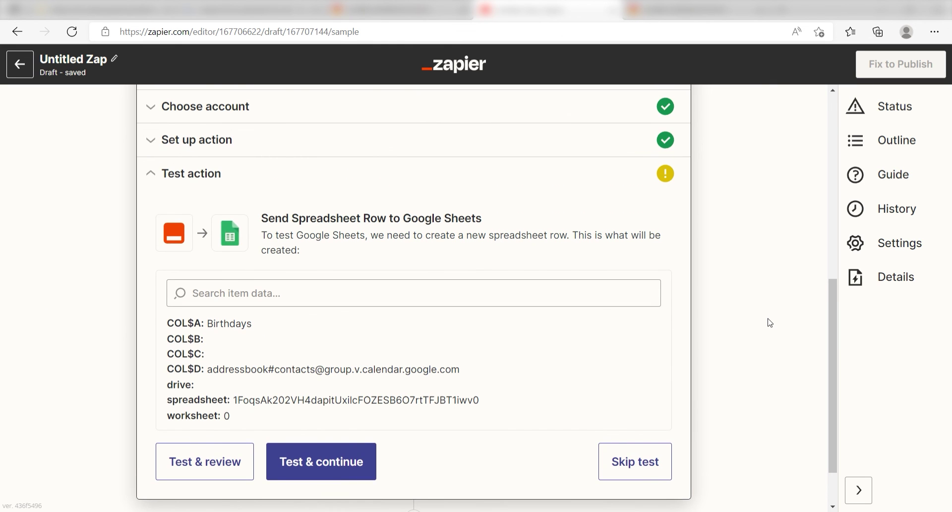
left_click(205, 461)
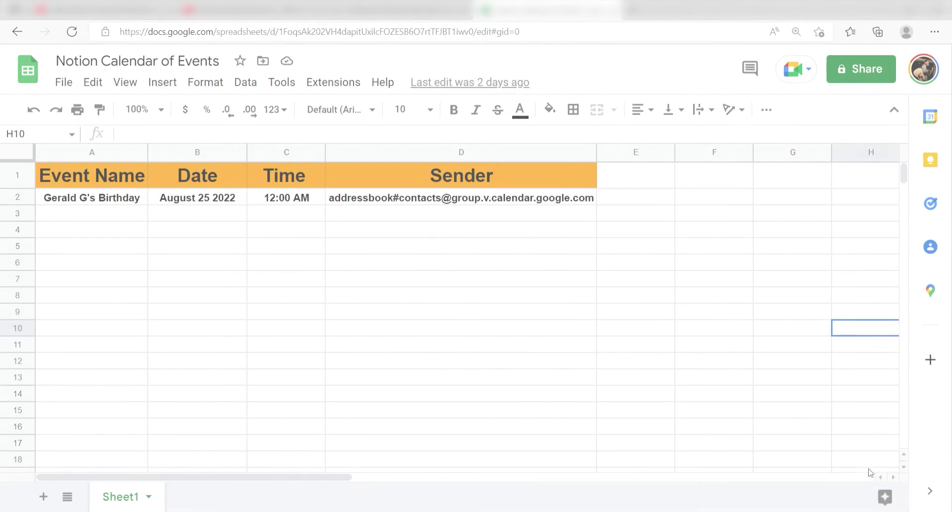
left_click(869, 462)
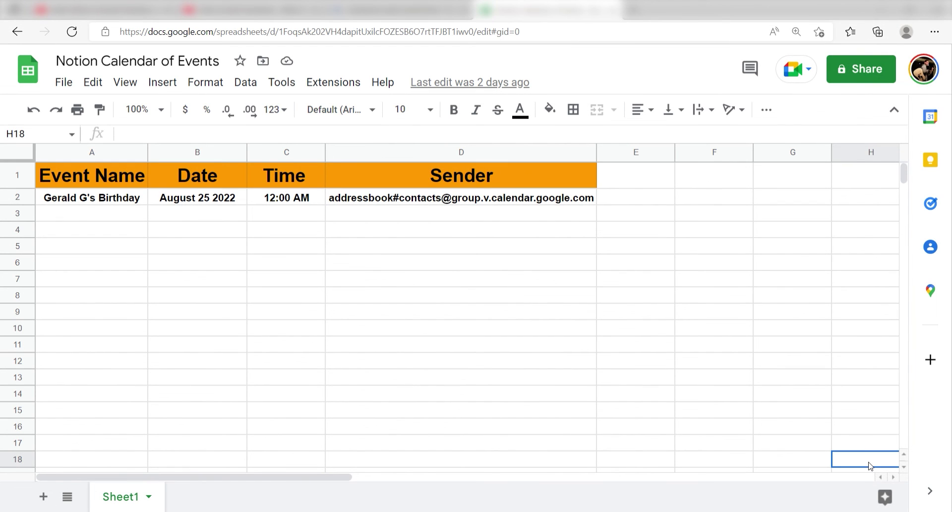